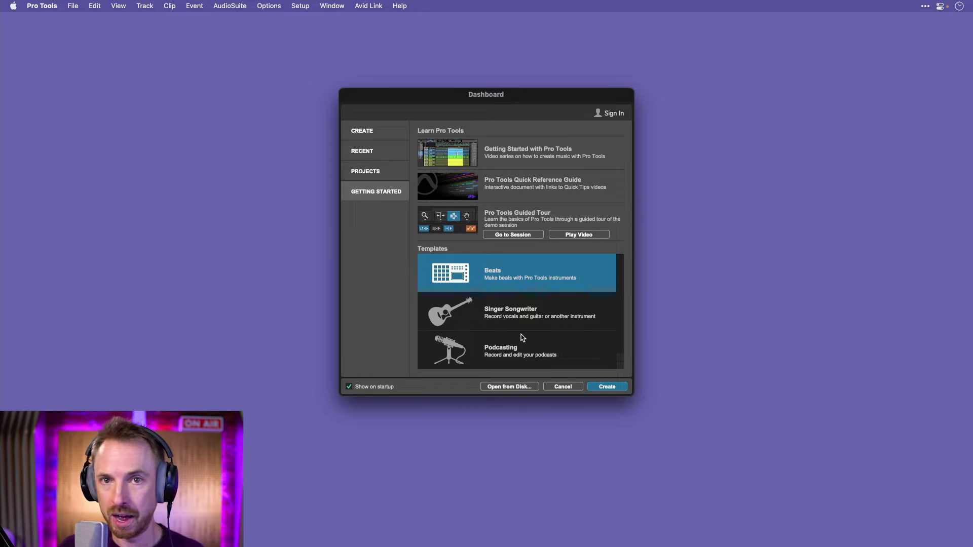
Create a new session named 'Mike' from the Dashboard, keeping the 24-bit depth.
click(363, 131)
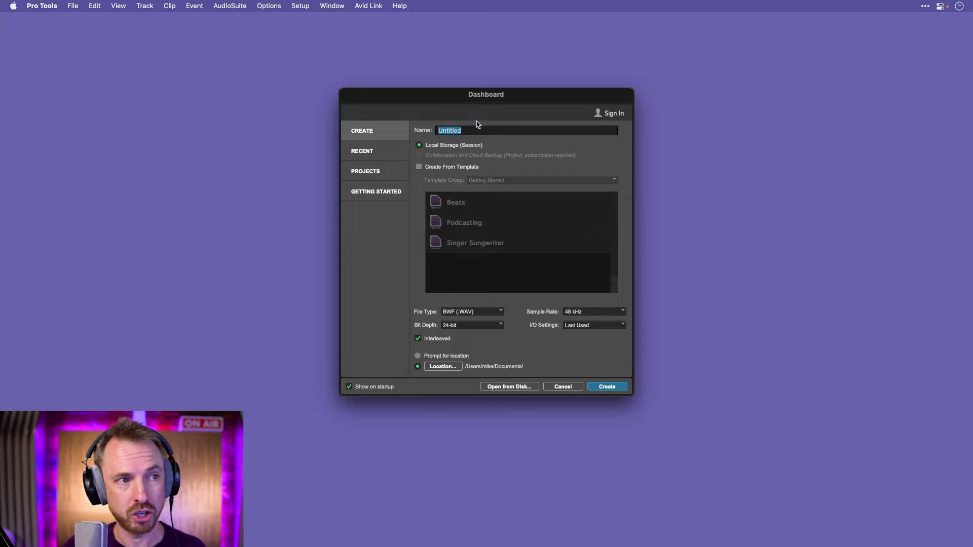
text(Mike)
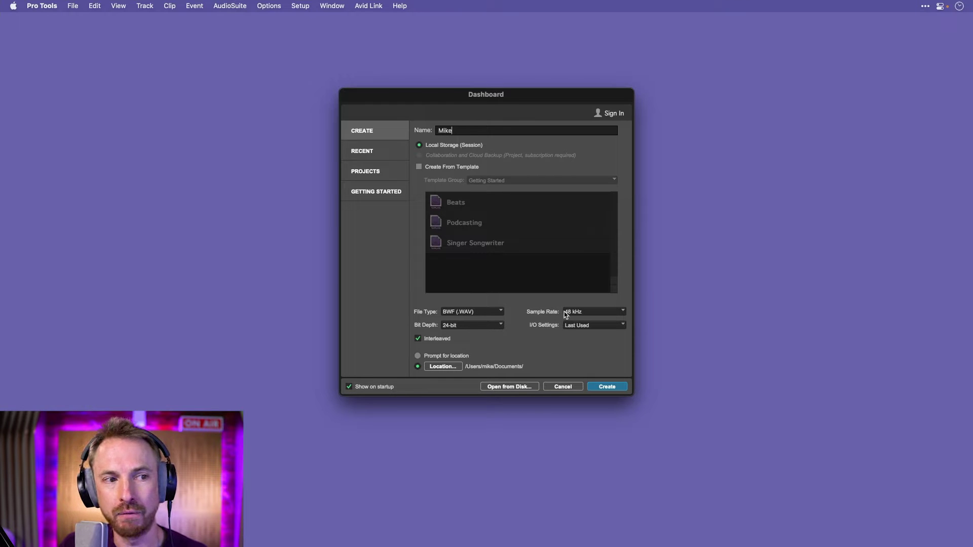
click(481, 326)
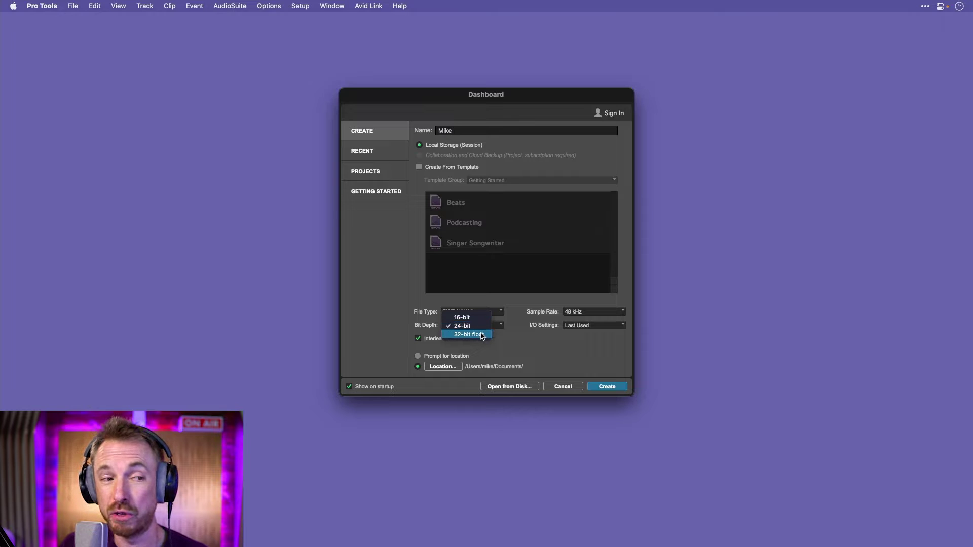
click(520, 329)
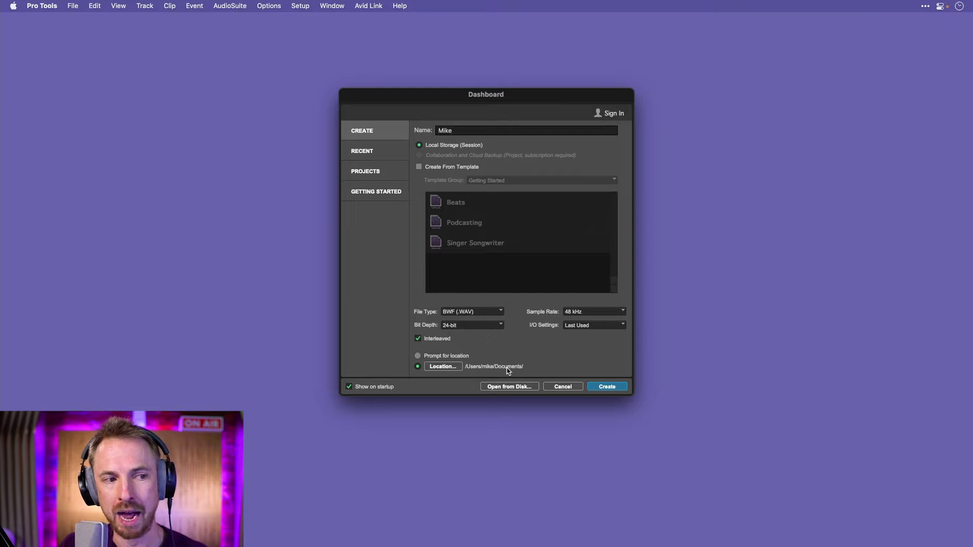
click(600, 387)
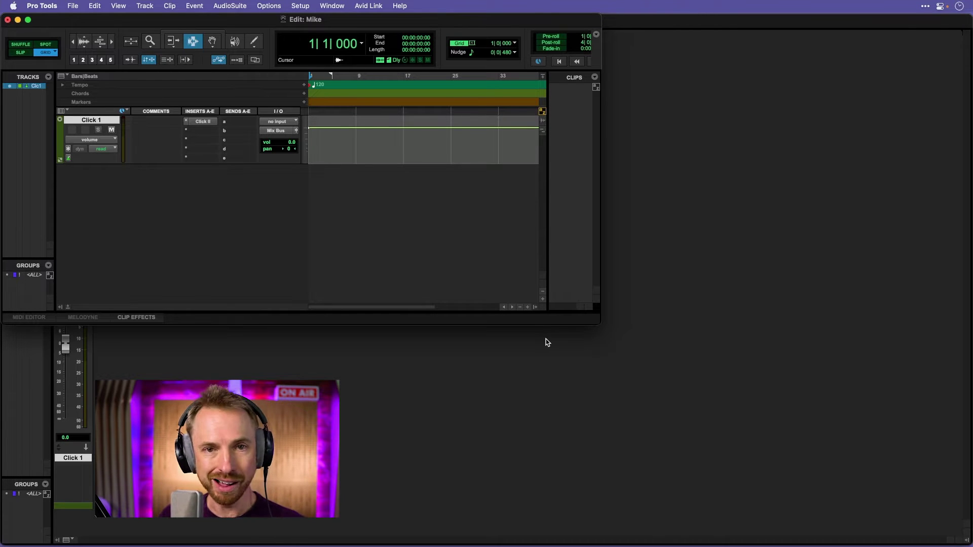
Maximize the Edit: Mike window so it fills the screen.
double_click(400, 25)
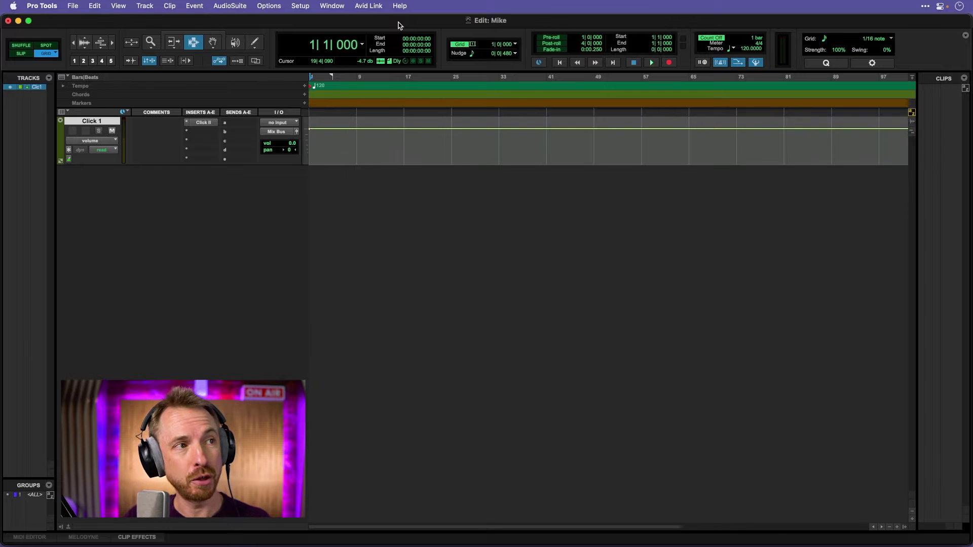
click(300, 10)
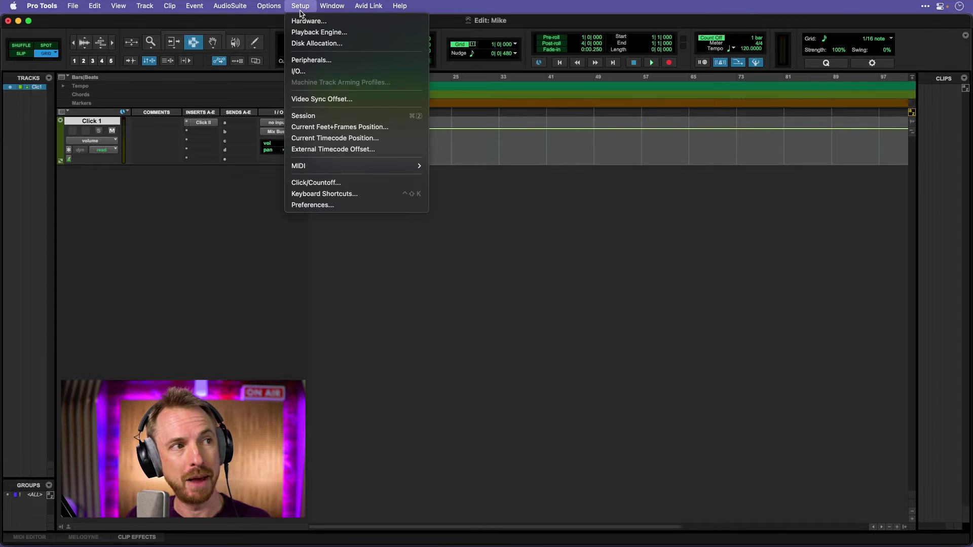
click(310, 31)
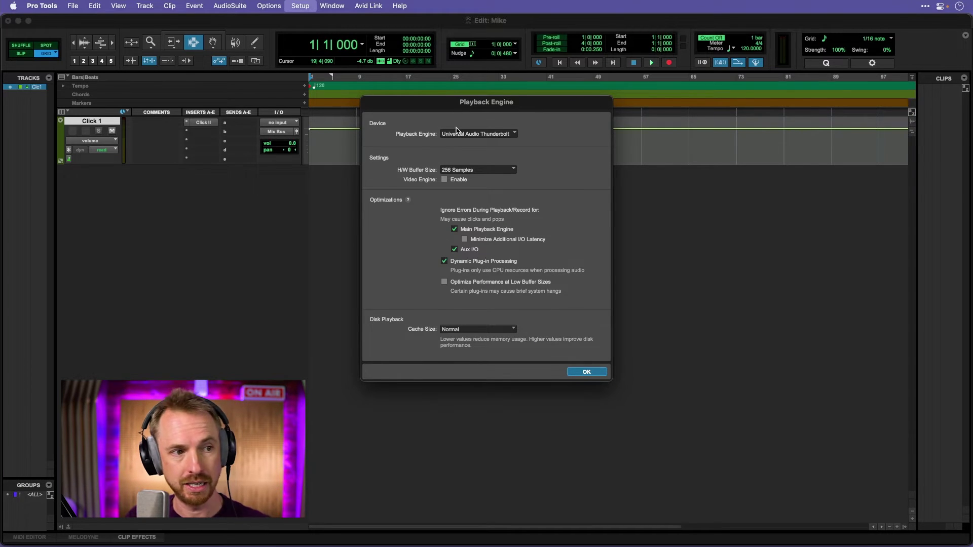
click(603, 372)
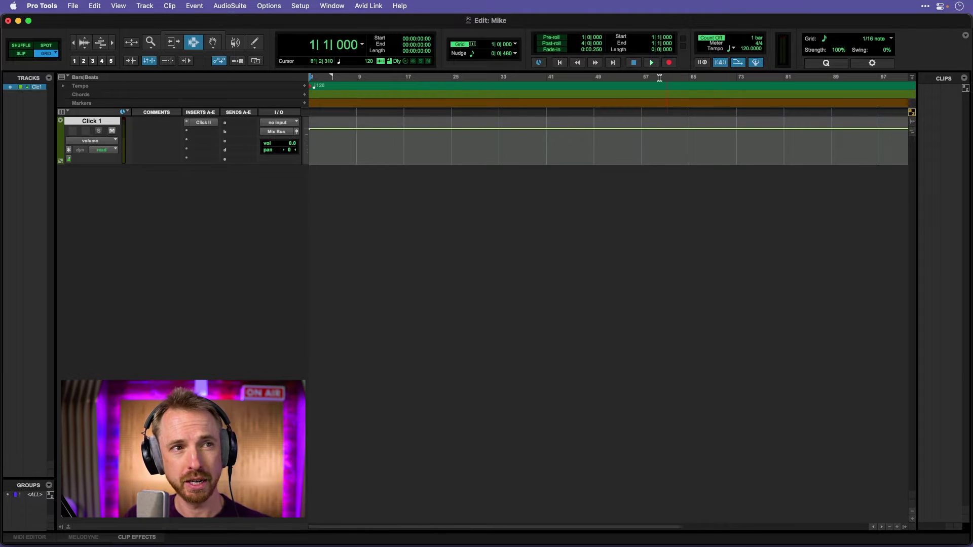
Show the floating Transport window from the Window menu.
click(339, 8)
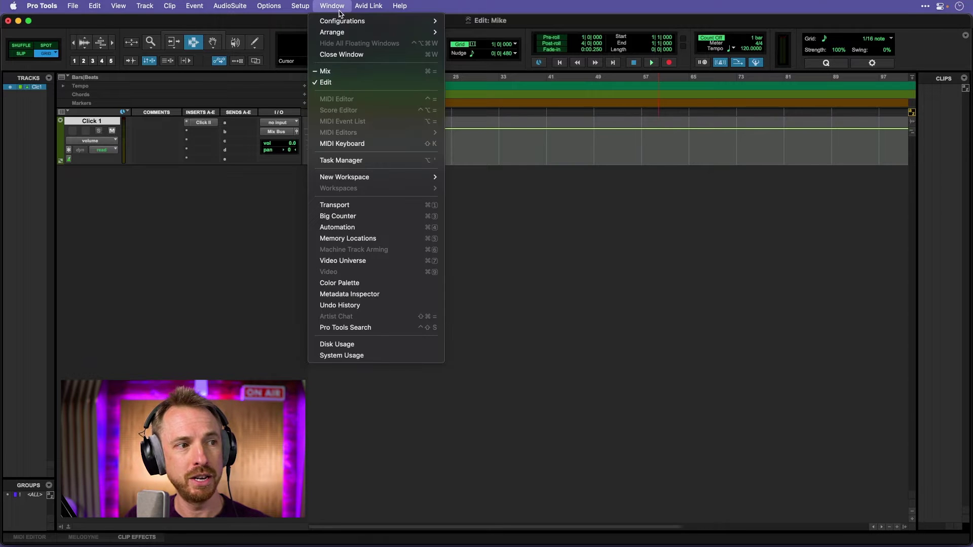
click(406, 205)
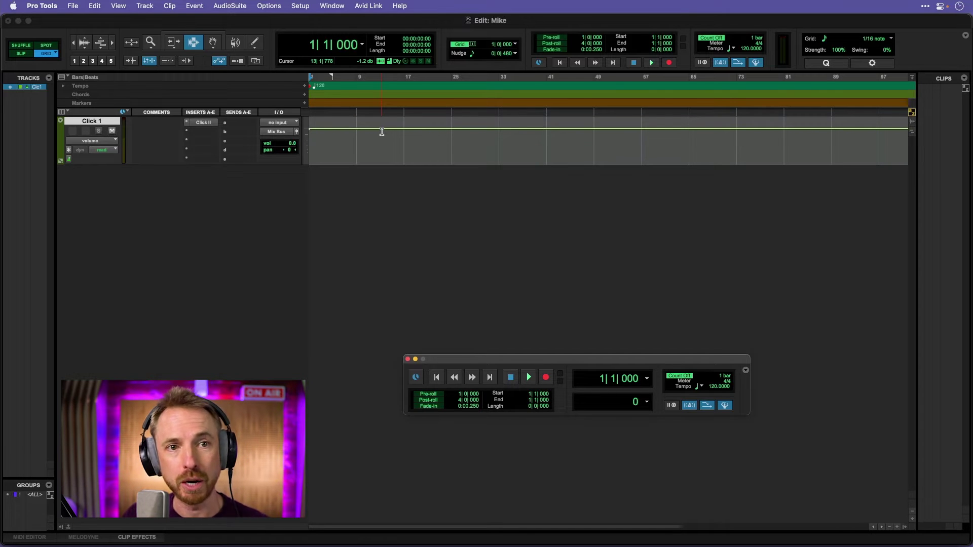
Add a new mono audio track named 'Mike Voice'.
click(145, 6)
click(151, 20)
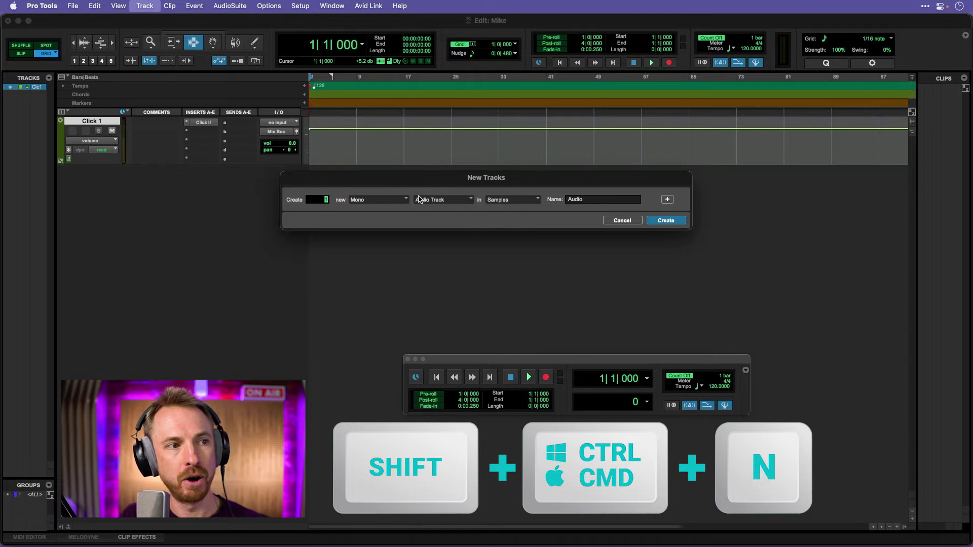
double_click(583, 199)
text(Mike Voice)
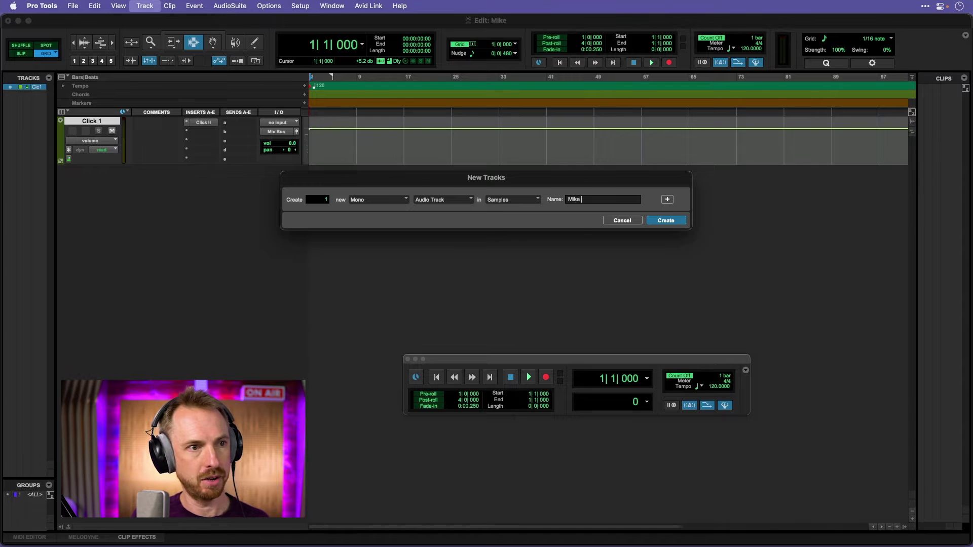
click(675, 222)
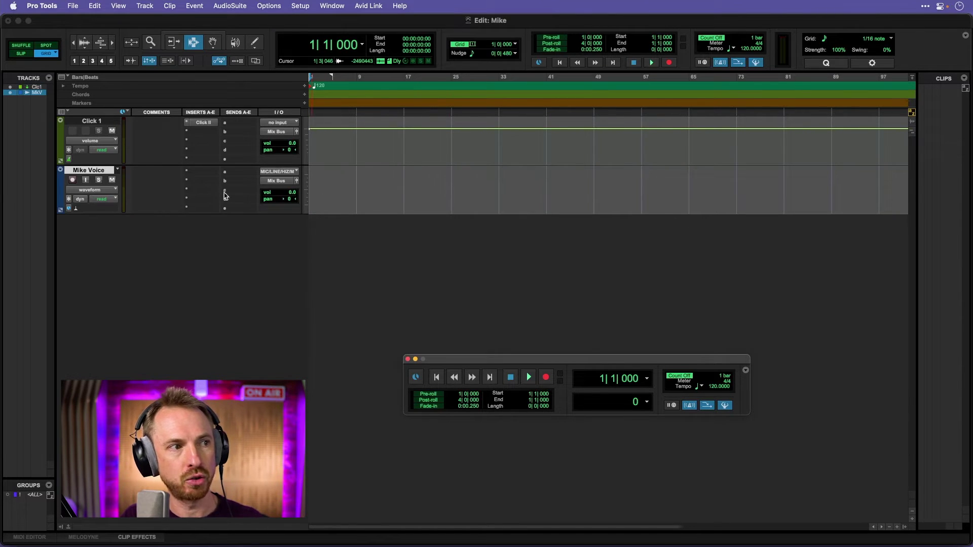
Set Mike Voice's input to MIC/LINE/HIZ L and its output to Out 1-2.
click(284, 173)
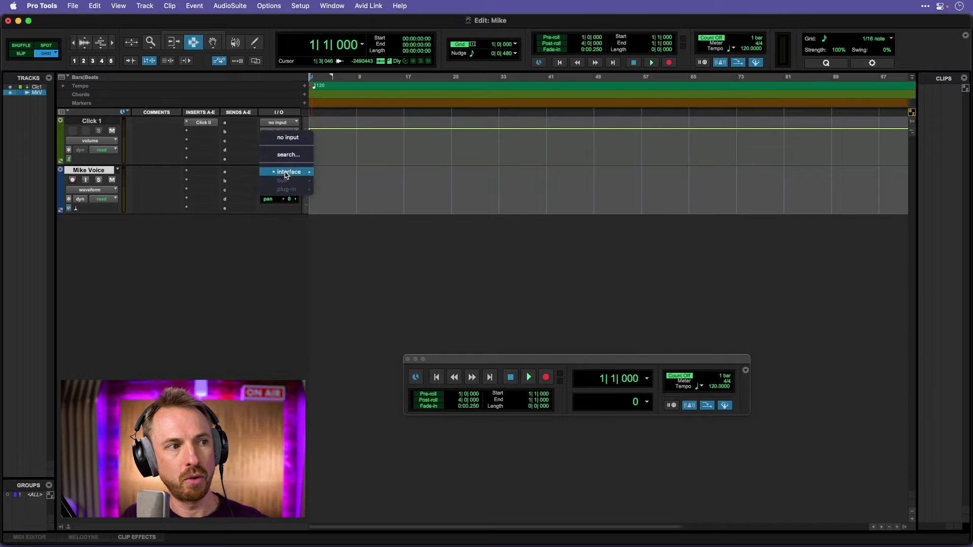
mouse_move(287, 175)
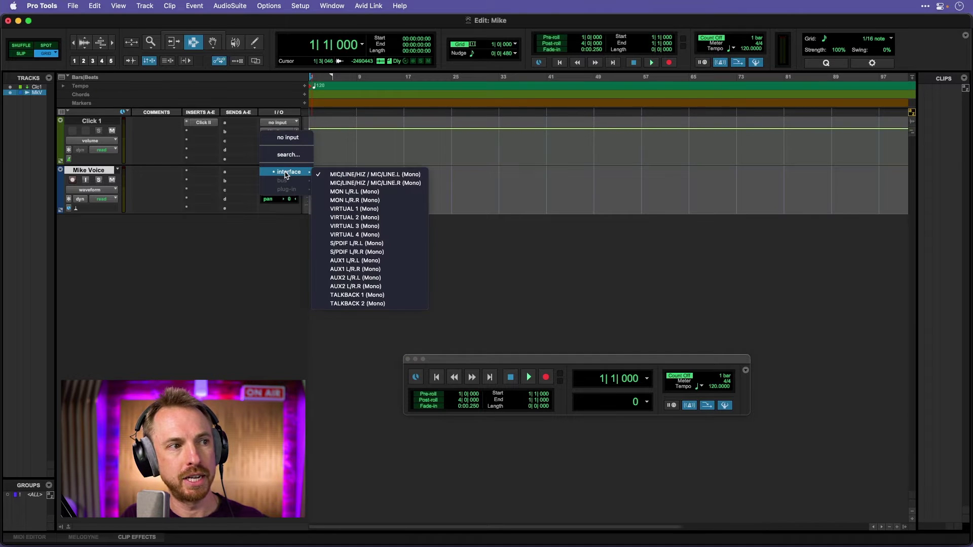
click(341, 176)
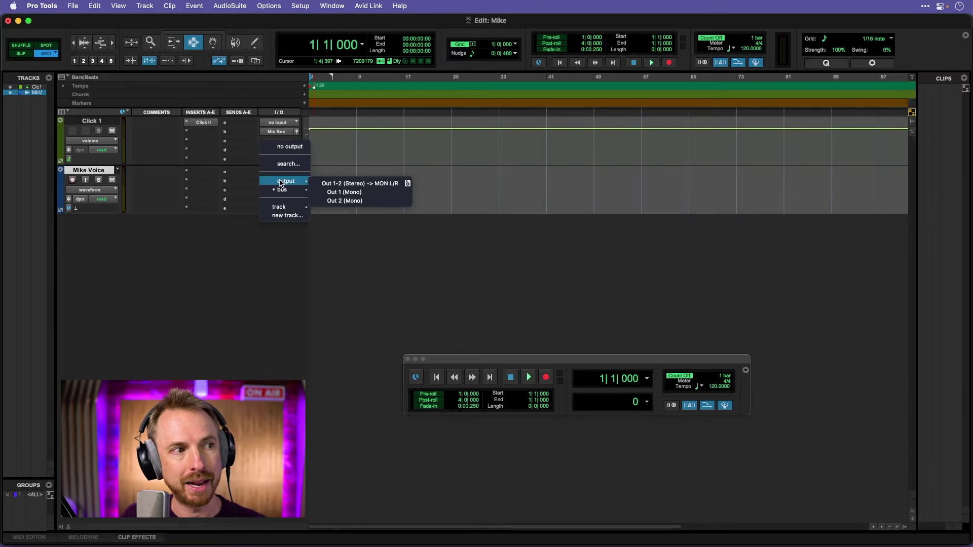
click(319, 184)
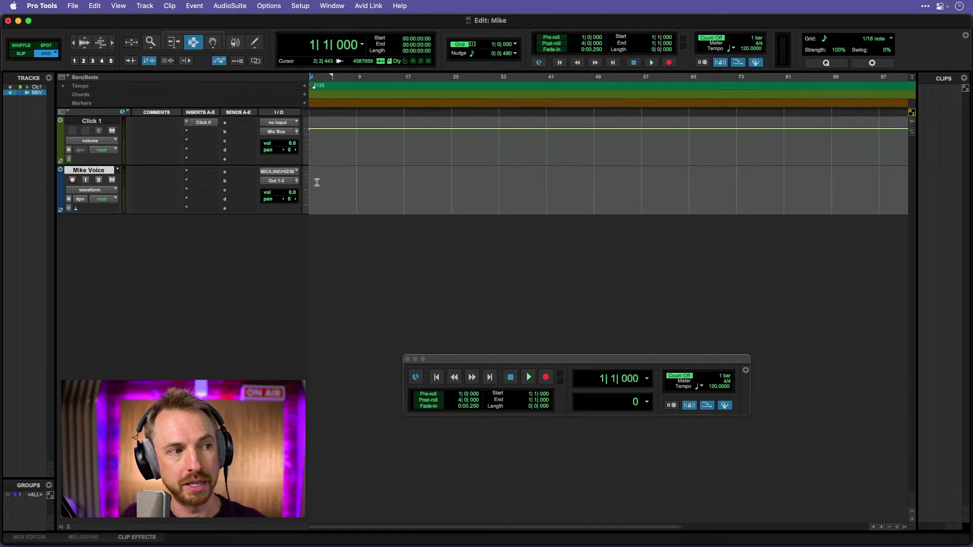
Clear Mike Voice's output assignment and dismiss the record-enable warning.
click(73, 181)
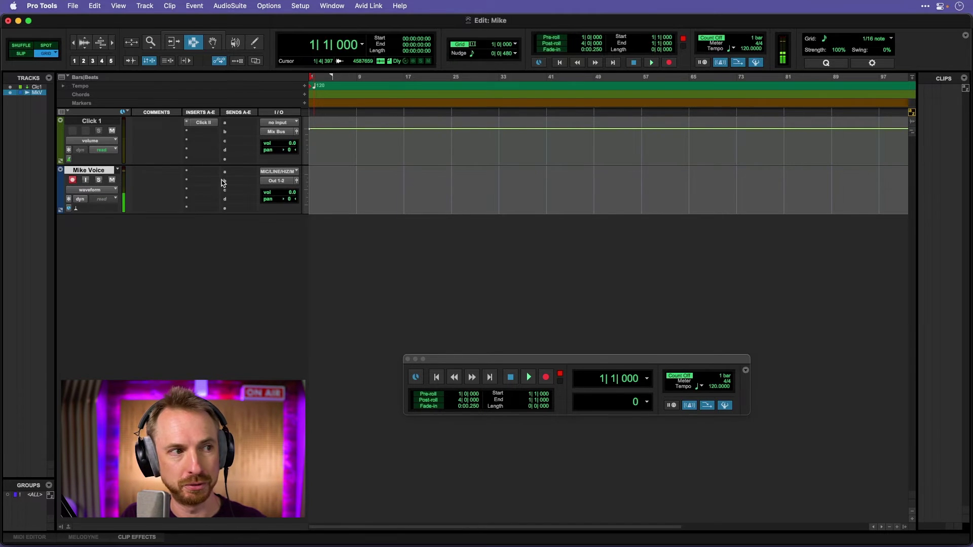
click(264, 181)
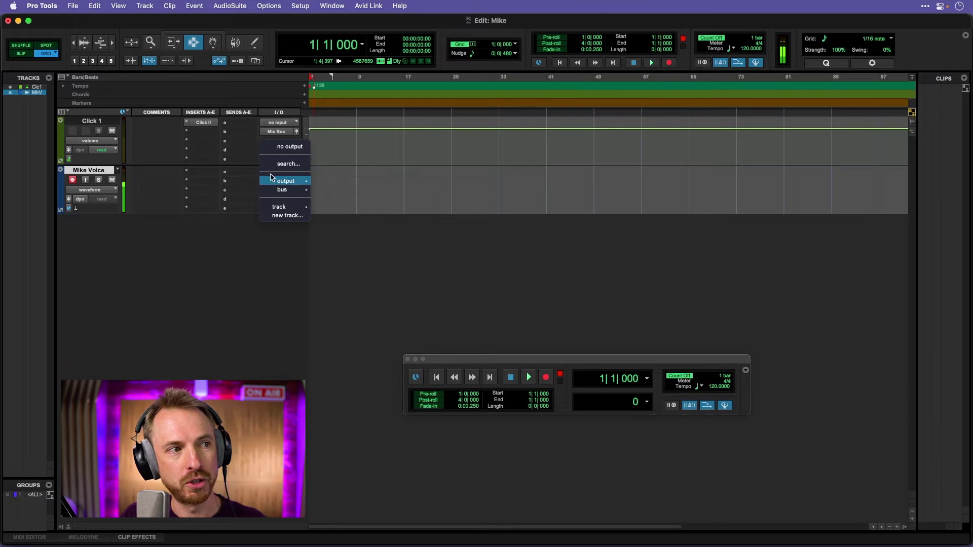
click(290, 146)
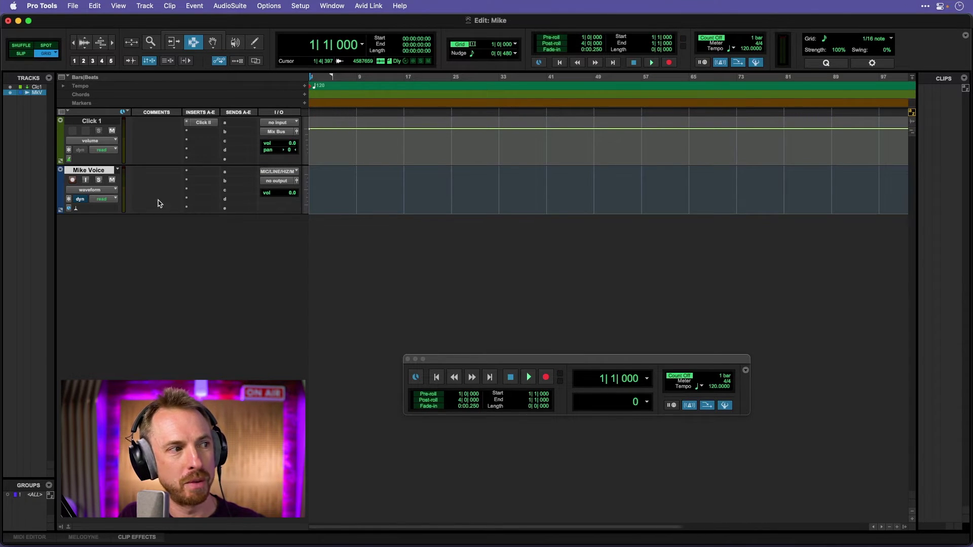
click(74, 180)
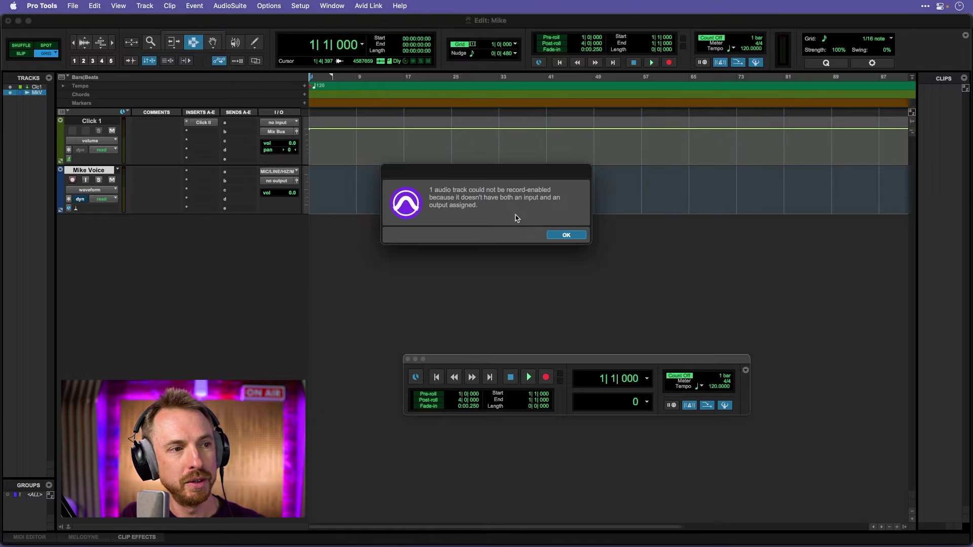
click(567, 235)
Route Mike Voice's output to Mix Bus, then record-arm the track and the transport.
click(288, 182)
mouse_move(282, 185)
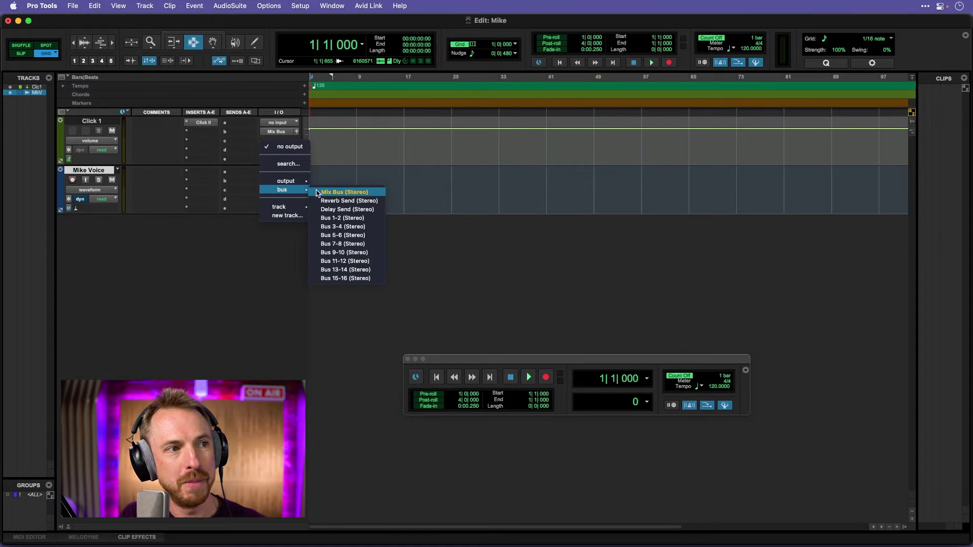
click(322, 193)
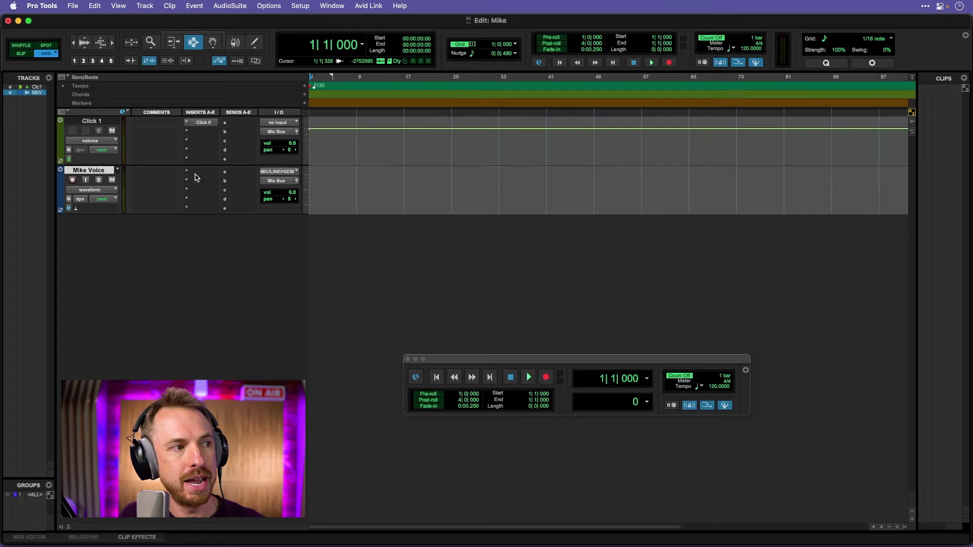
click(73, 180)
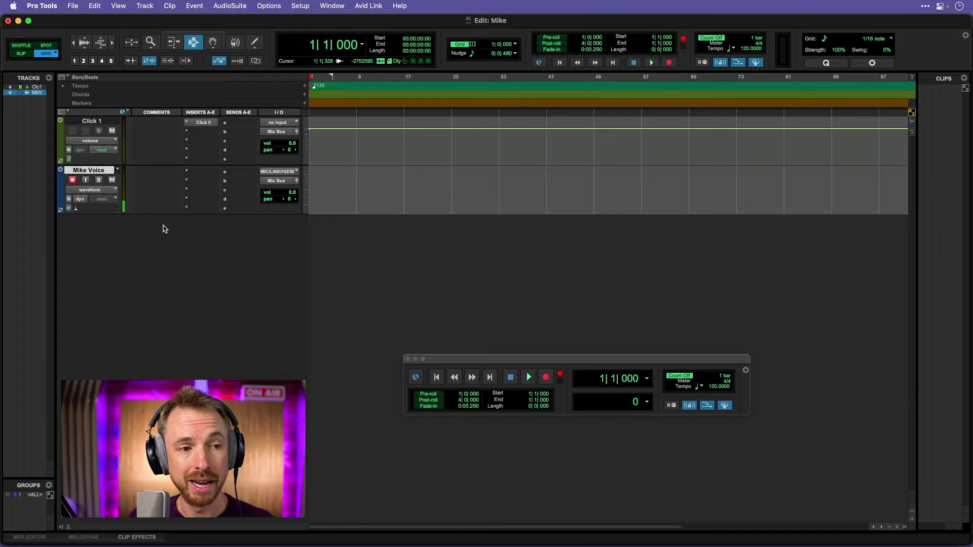
click(544, 375)
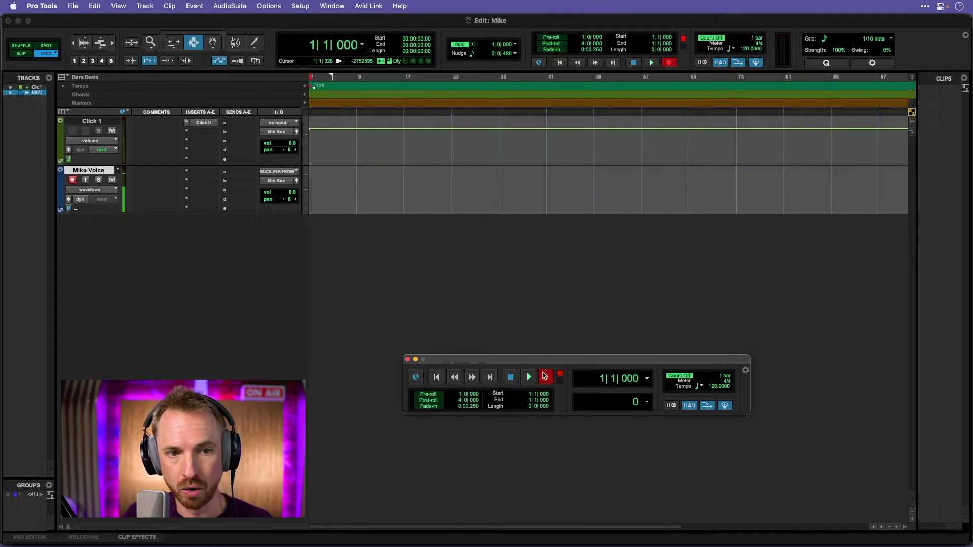
Record a roughly five-bar voice take onto Mike Voice, then stop recording.
key(space)
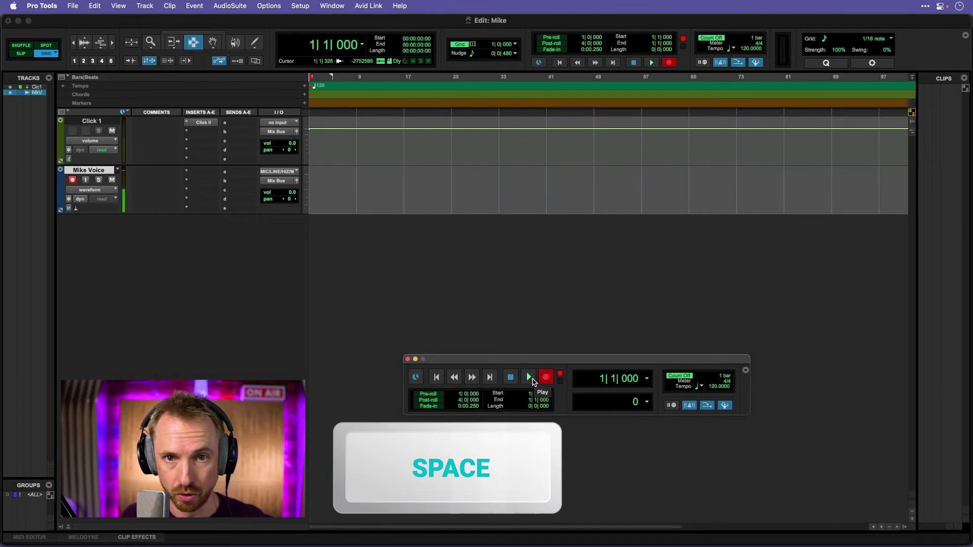
click(533, 382)
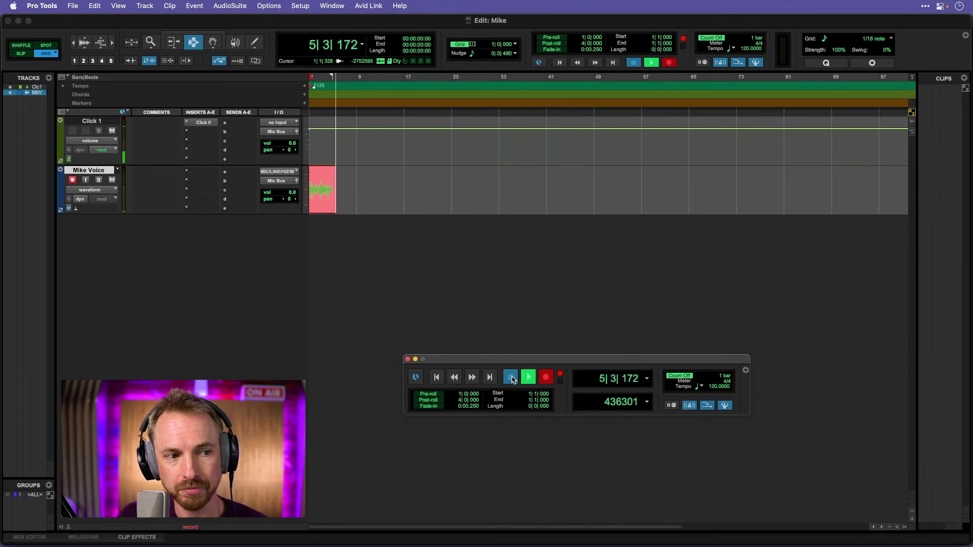
click(510, 377)
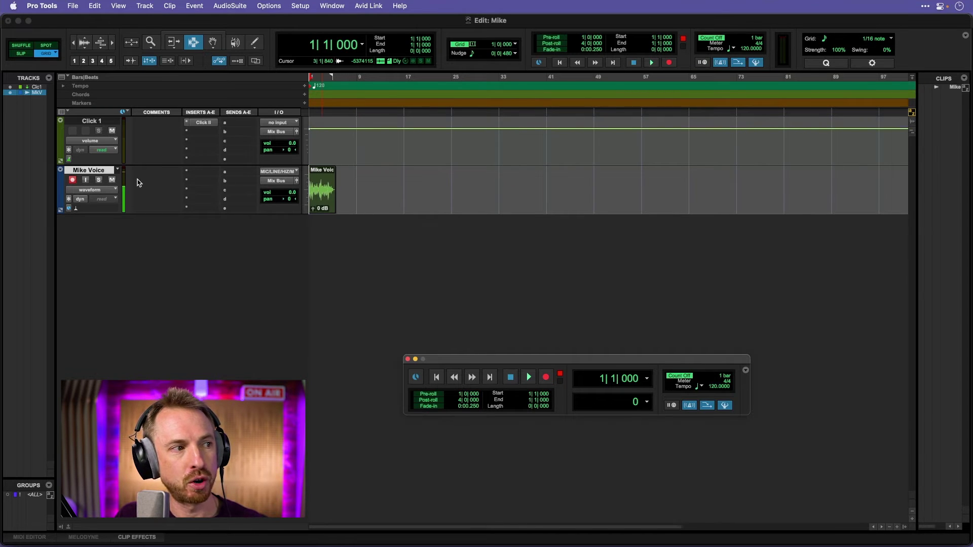
Disarm Mike Voice and switch its output from Mix Bus to Out 1-2 (Stereo).
click(74, 180)
click(73, 180)
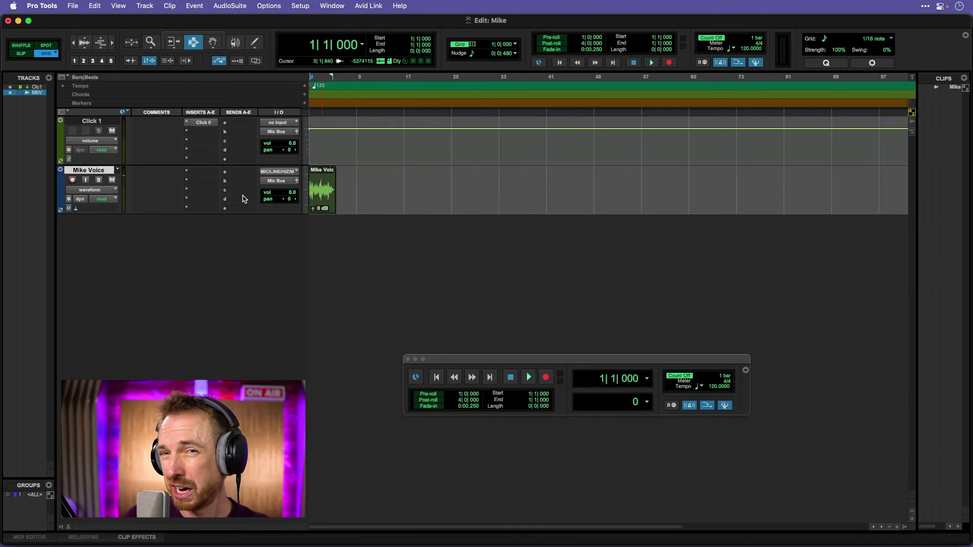
click(276, 181)
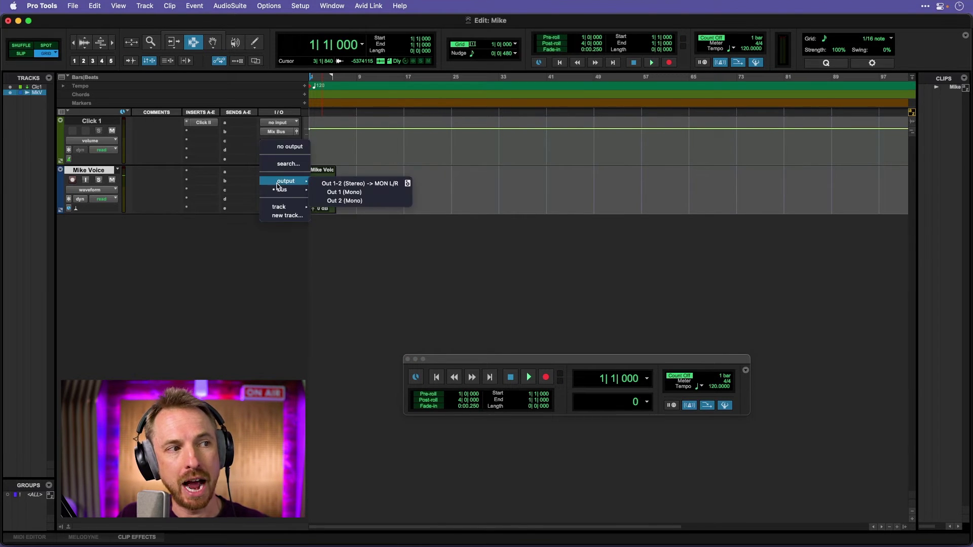
click(322, 184)
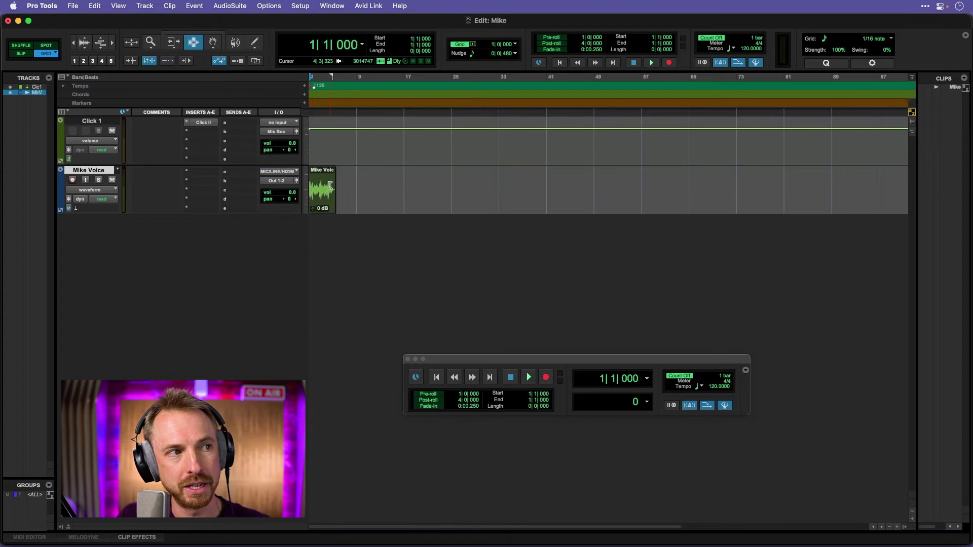
Zoom in on the Mike Voice_01 clip until it spans bars 1 to 5.
click(152, 42)
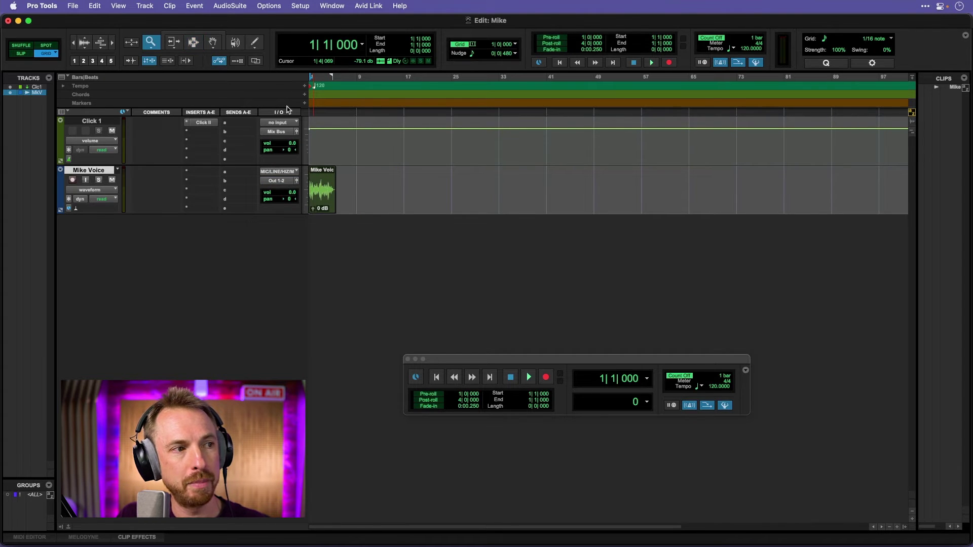
click(315, 179)
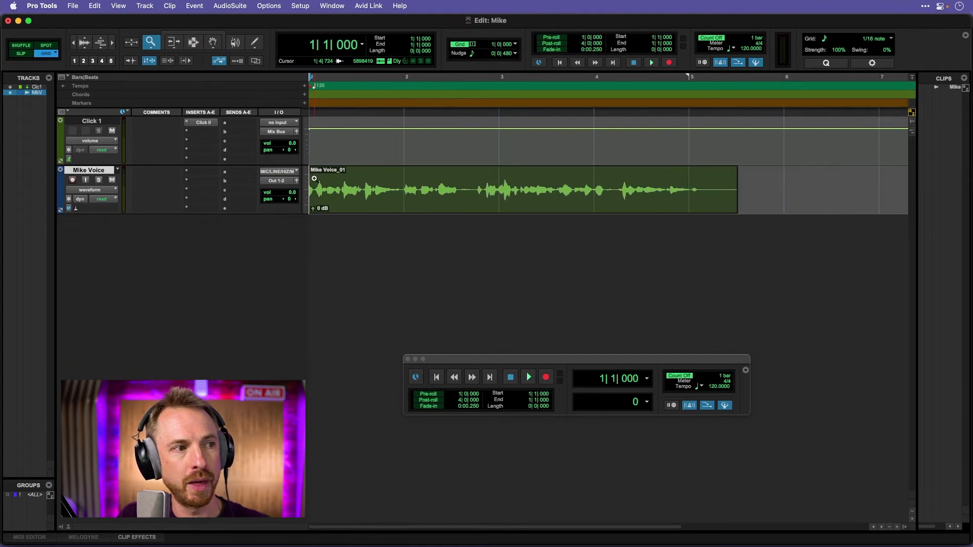
drag(314, 169, 771, 201)
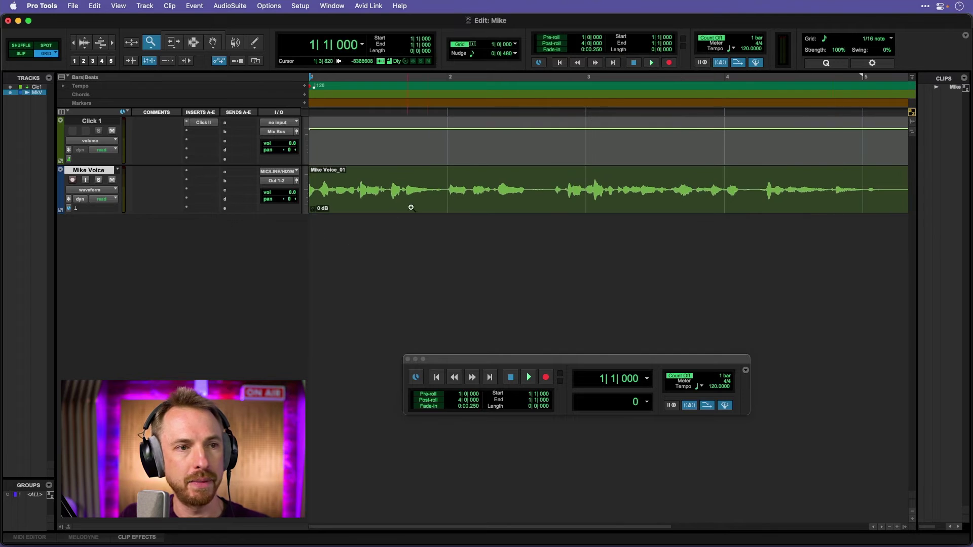
Play back the Mike Voice_01 take twice, stopping each time.
key(space)
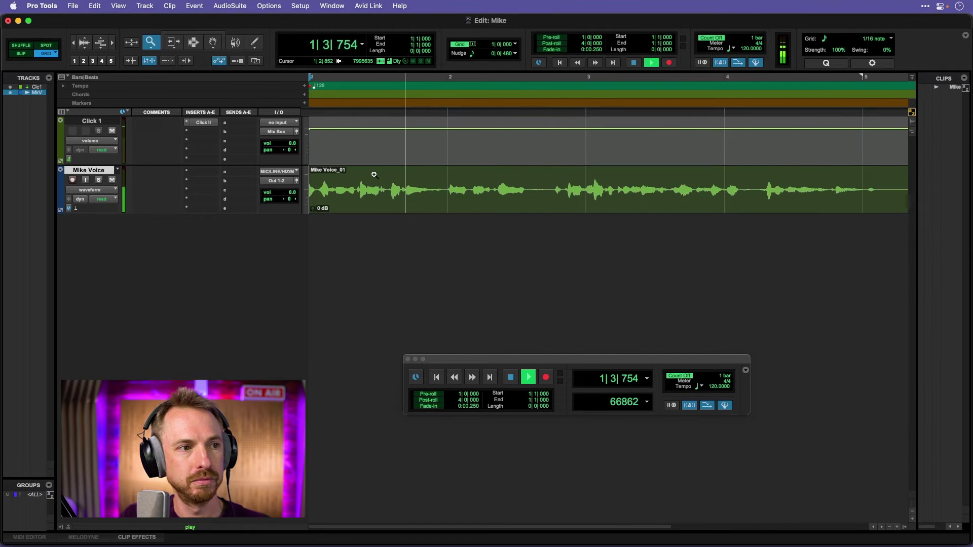
key(space)
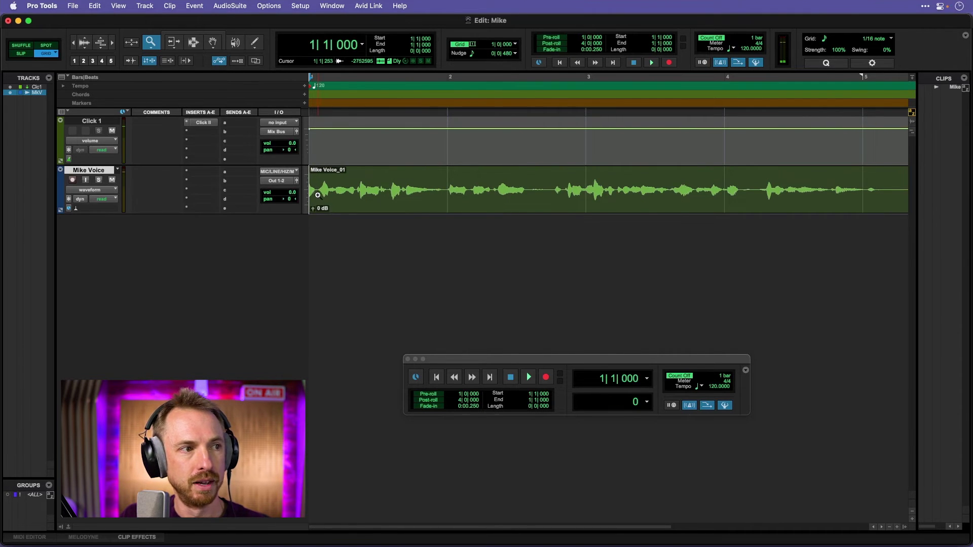
drag(317, 195, 593, 193)
key(space)
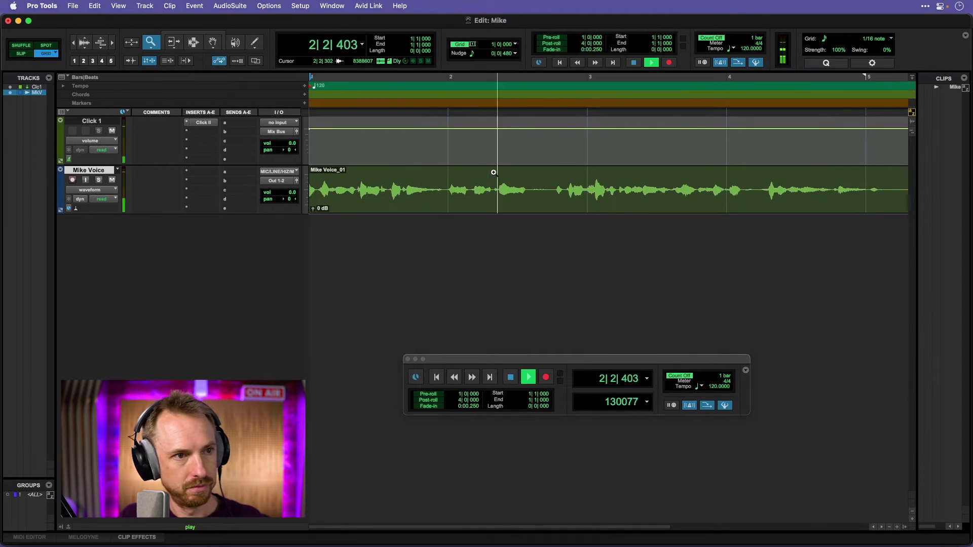
key(space)
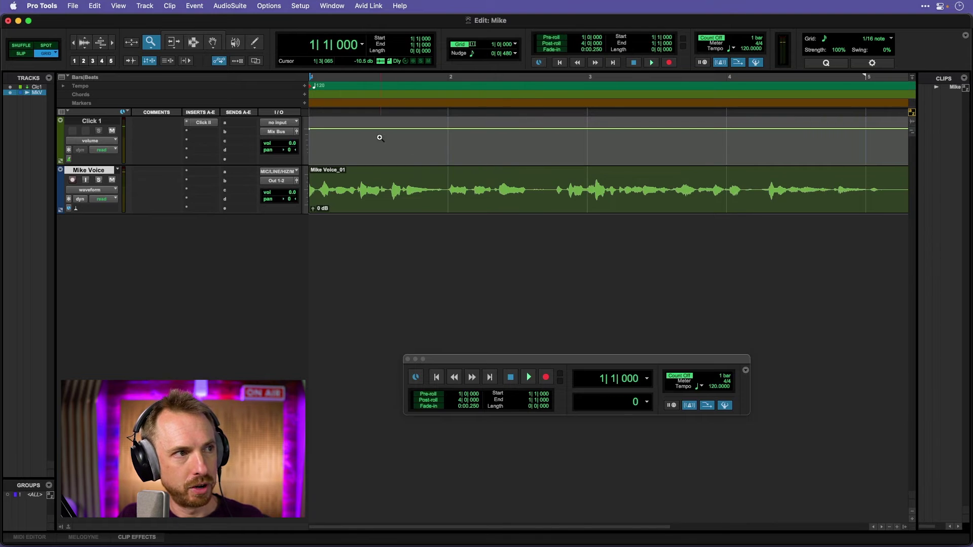
click(191, 46)
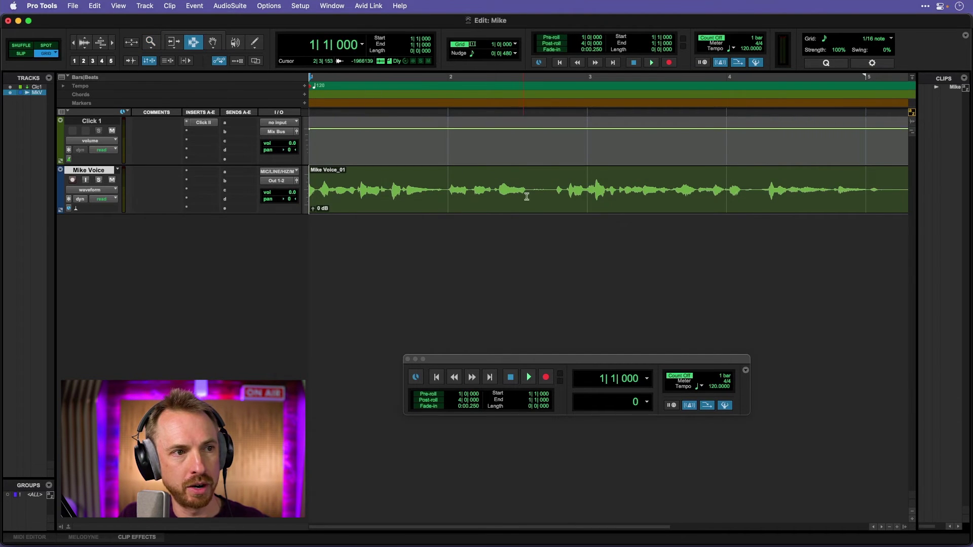
drag(588, 192, 727, 192)
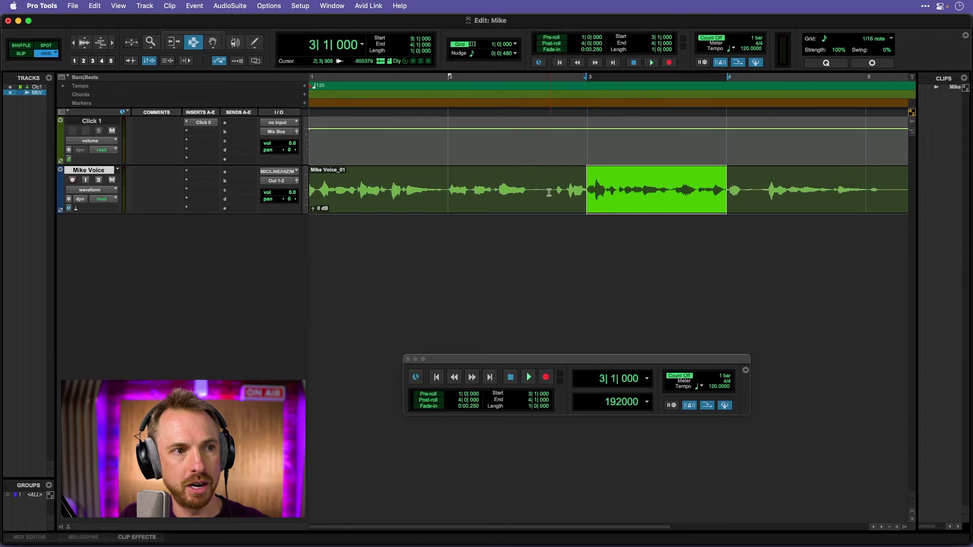
drag(588, 190, 682, 186)
drag(764, 187, 450, 178)
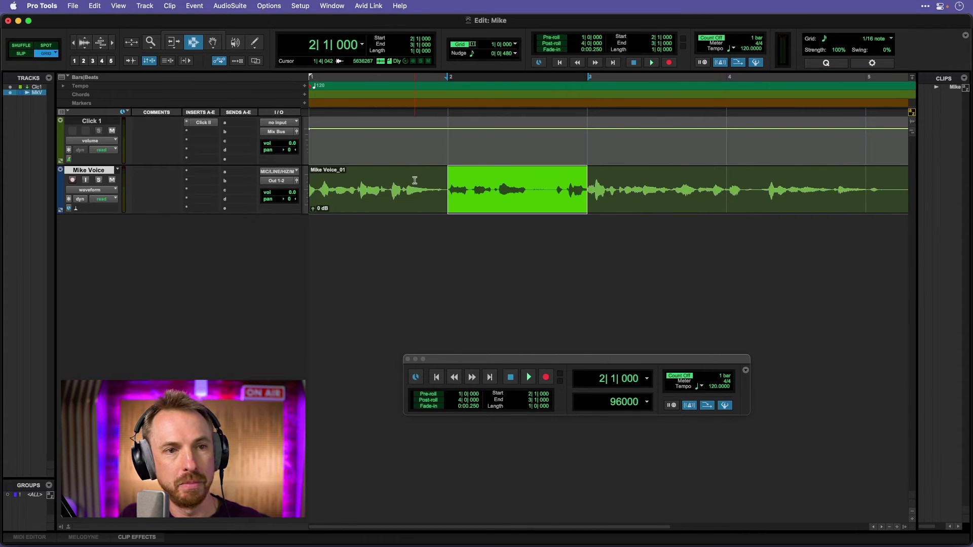
click(414, 181)
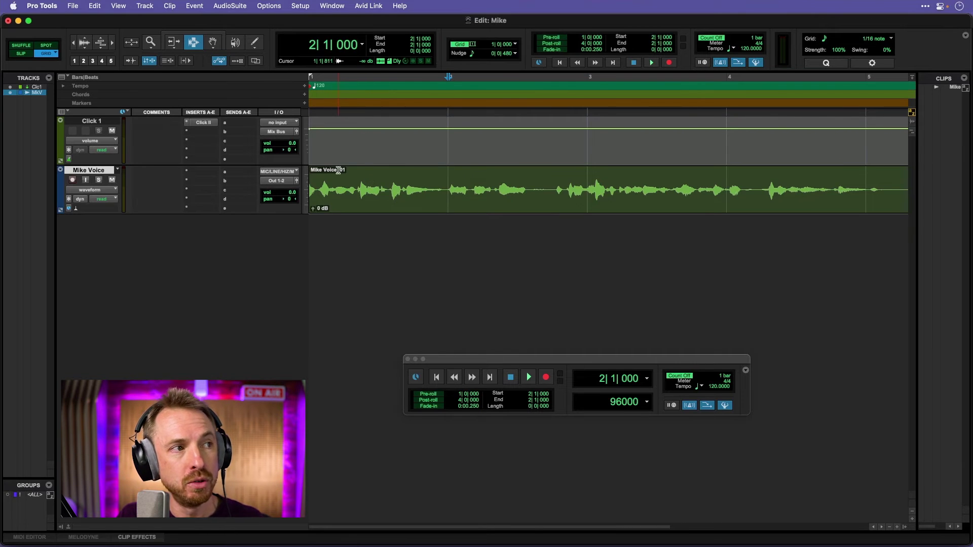
Move the Mike Voice clip to bar 2, then trim its start to bar 3.
click(214, 41)
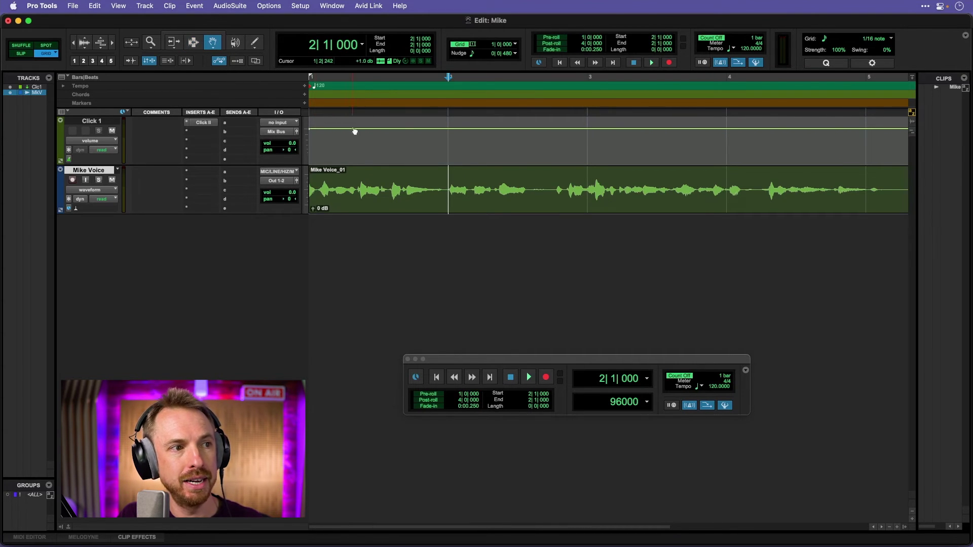
drag(372, 173, 446, 181)
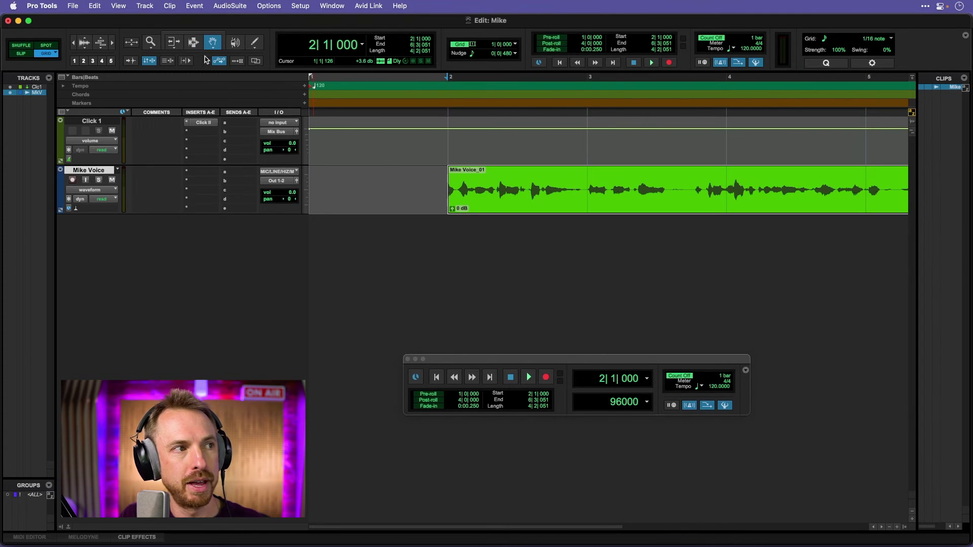
click(175, 47)
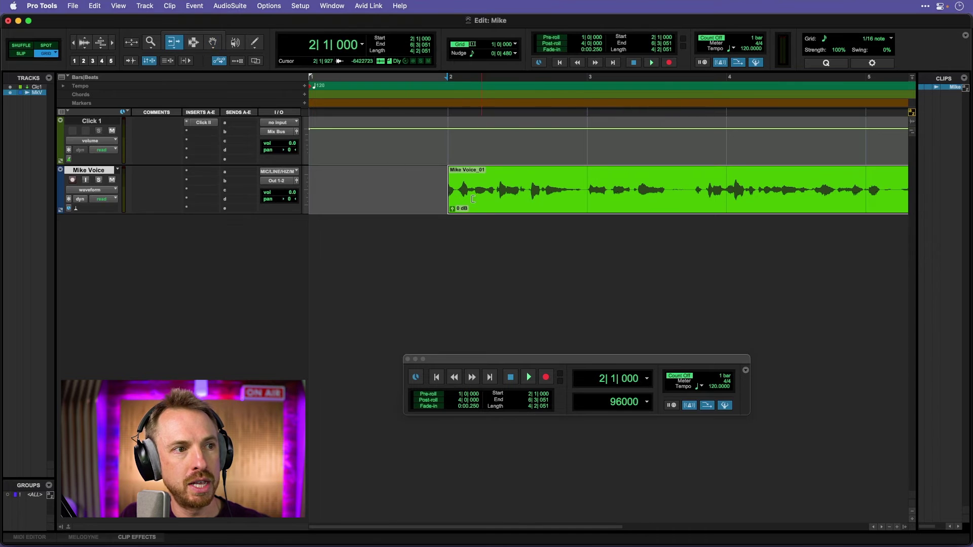
drag(452, 194, 587, 201)
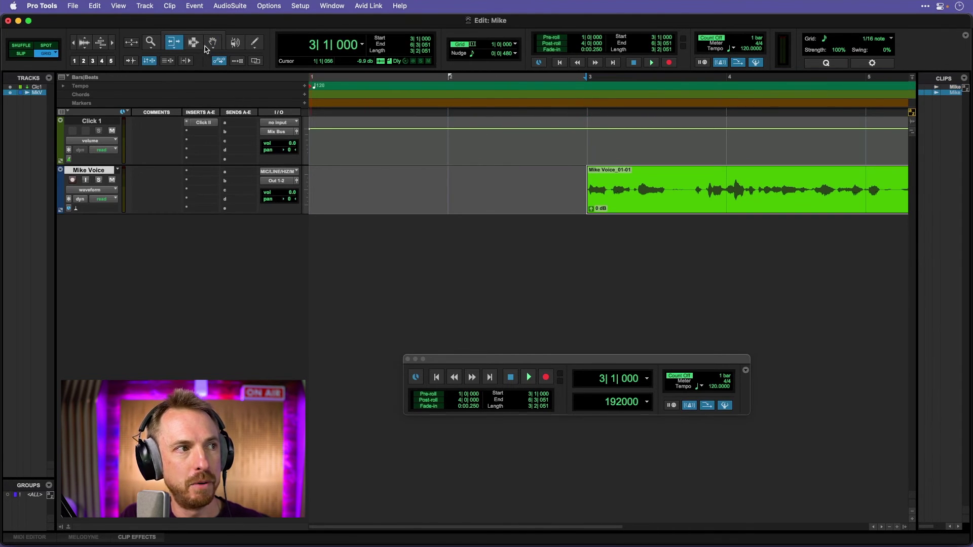
click(195, 46)
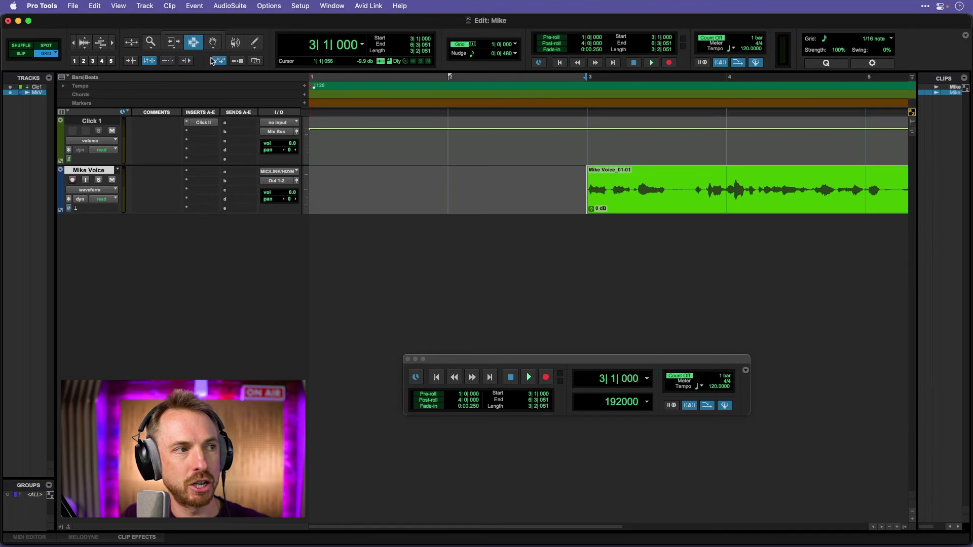
Play from bar 3, then select and delete bar 4 to 5 of Mike Voice.
click(582, 182)
key(space)
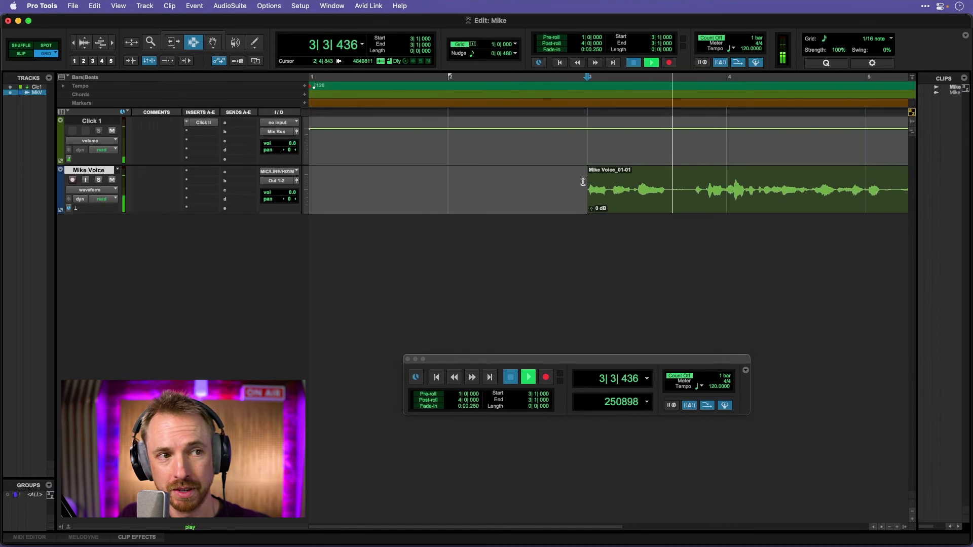
key(space)
key(space)
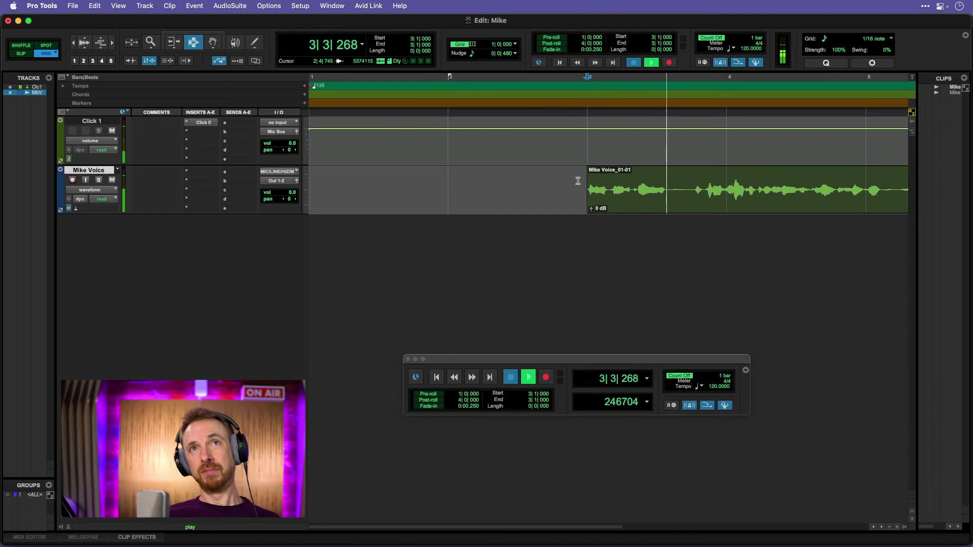
key(space)
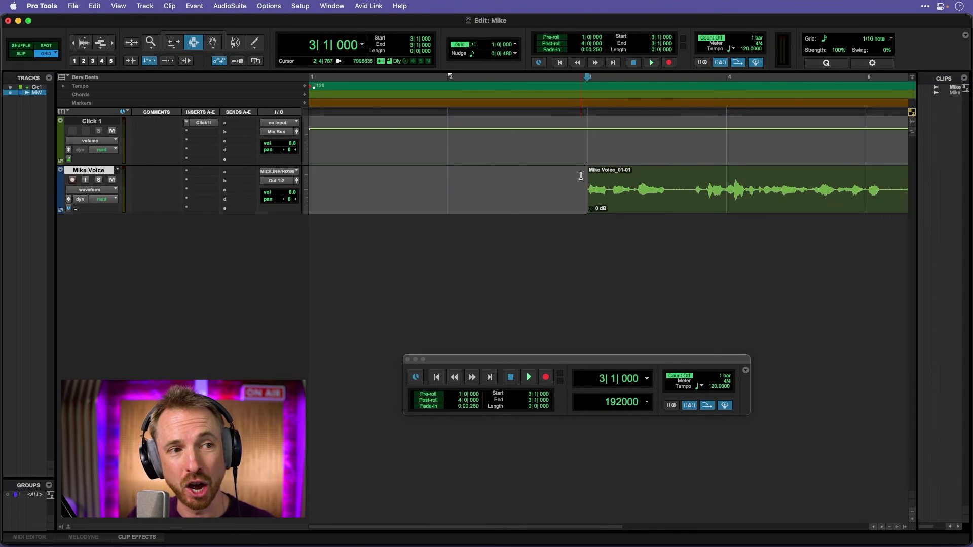
drag(692, 194, 829, 201)
key(Delete)
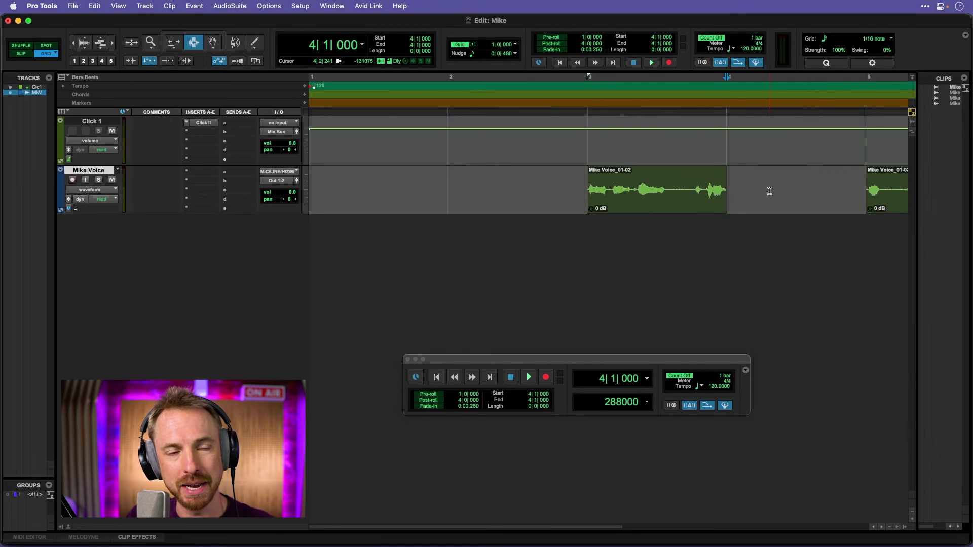